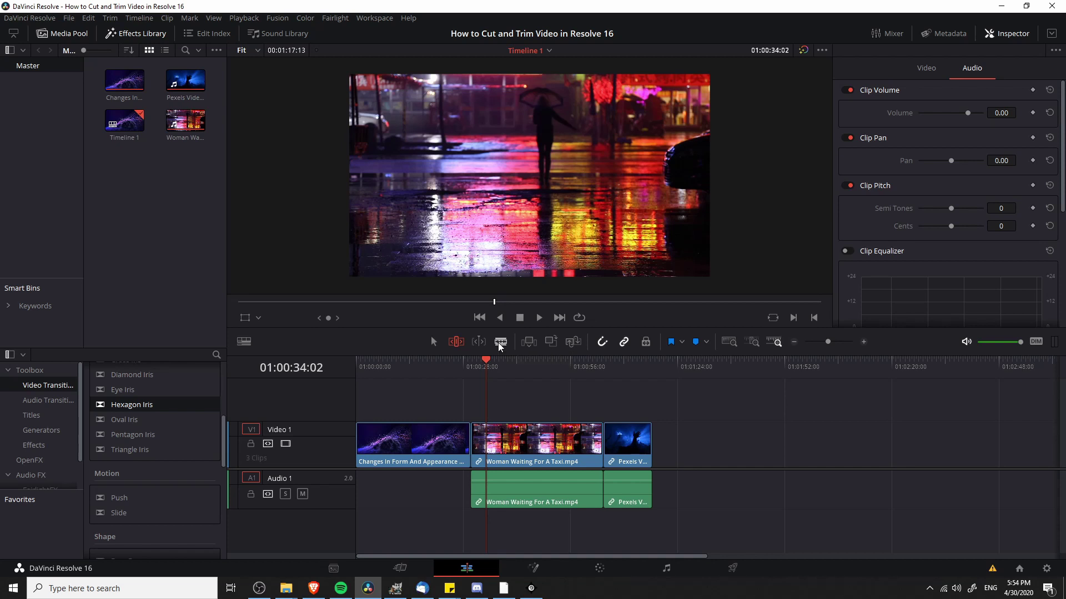
Step: Switch to Blade Edit mode and play the timeline to find a cut point in Woman Waiting
left_click(500, 342)
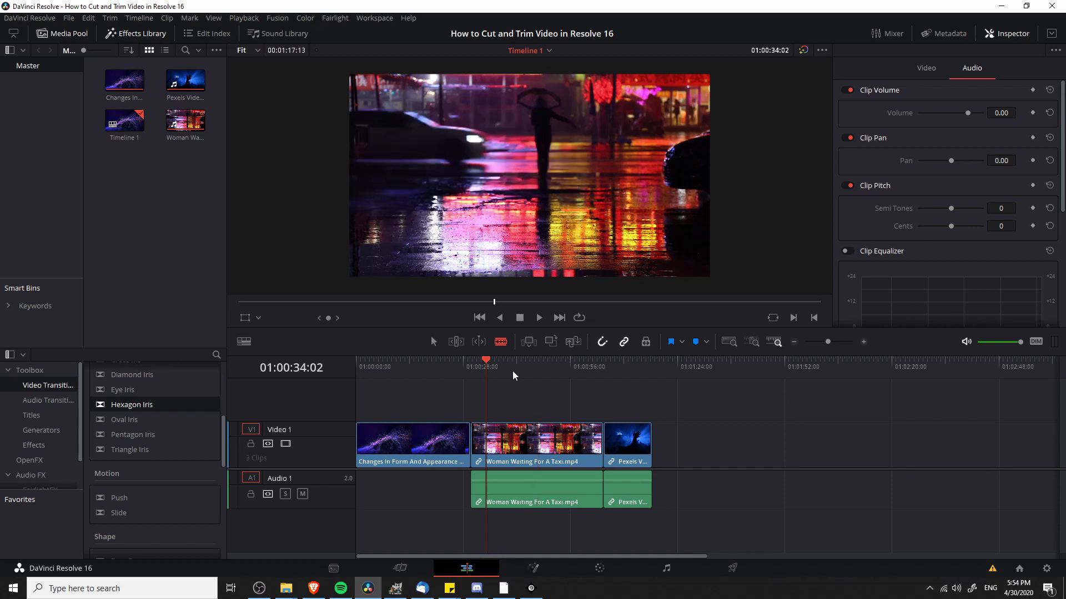
left_click(540, 319)
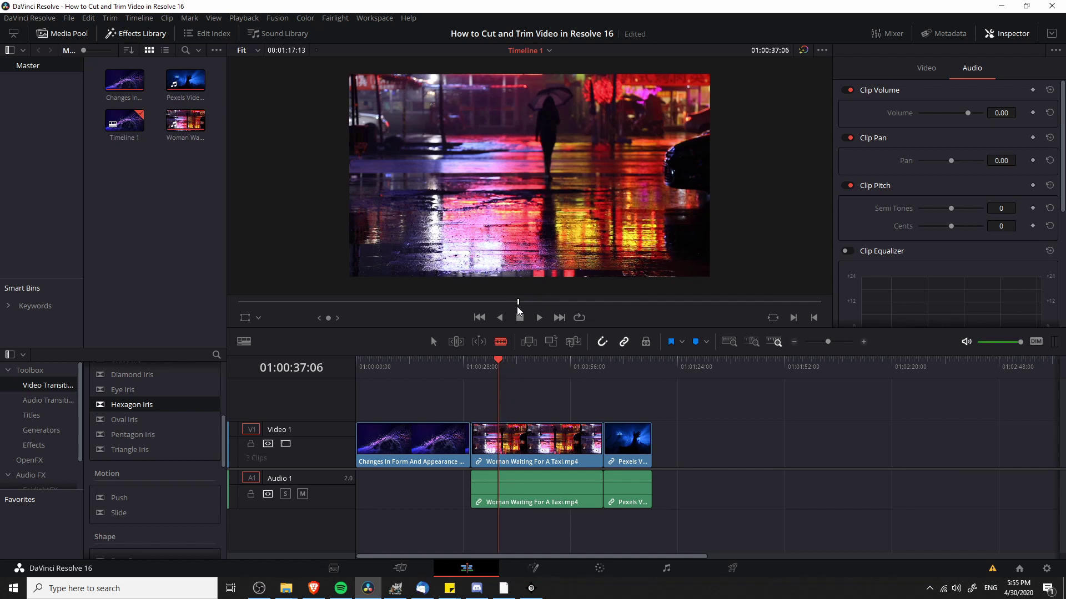
Step: Blade the Woman Waiting For A Taxi clip at two points, then park the playhead at 01:00:44:20
left_click(504, 431)
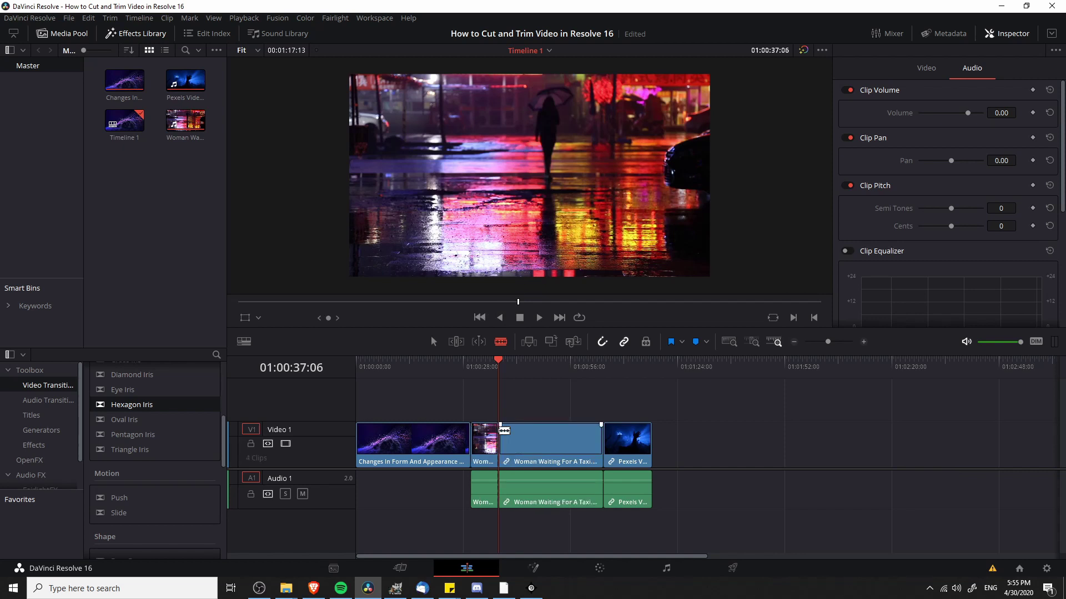
left_click(556, 438)
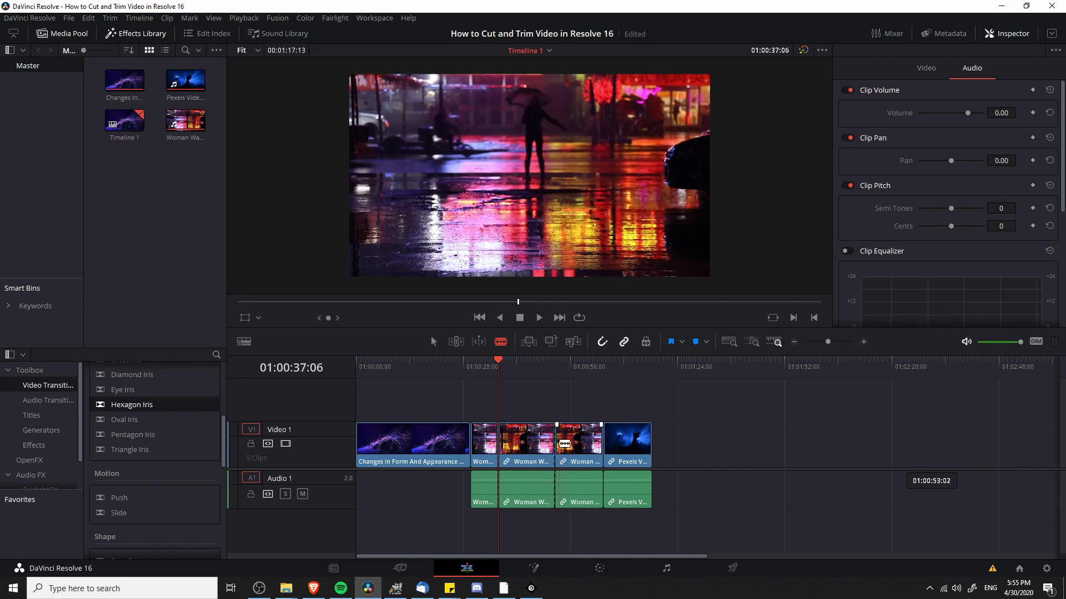
left_click(527, 377)
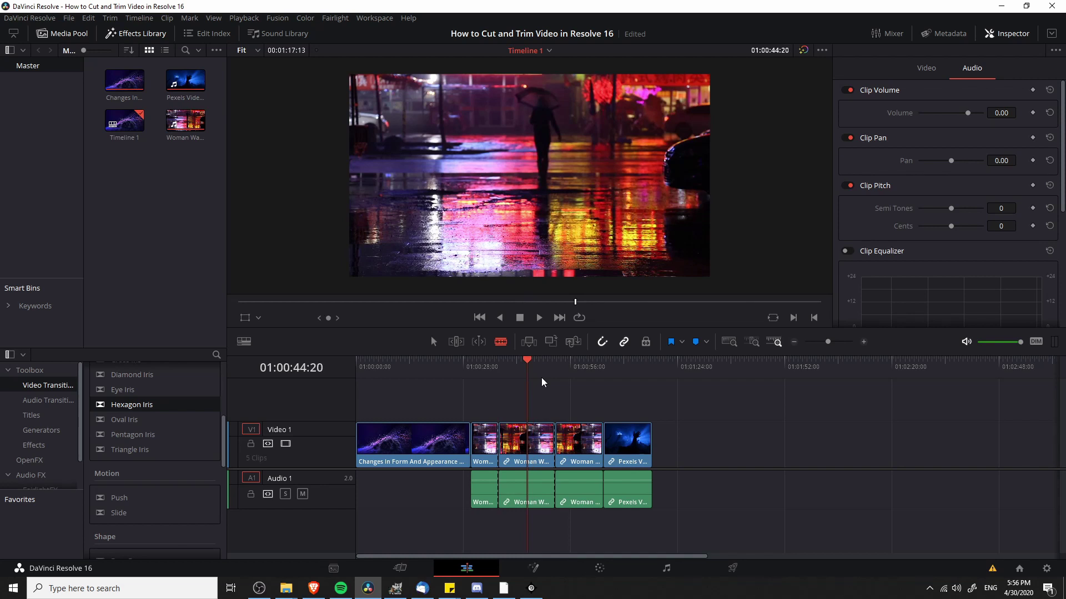
Step: Split the first Changes In Form clip at the playhead with Ctrl+B
left_click(427, 369)
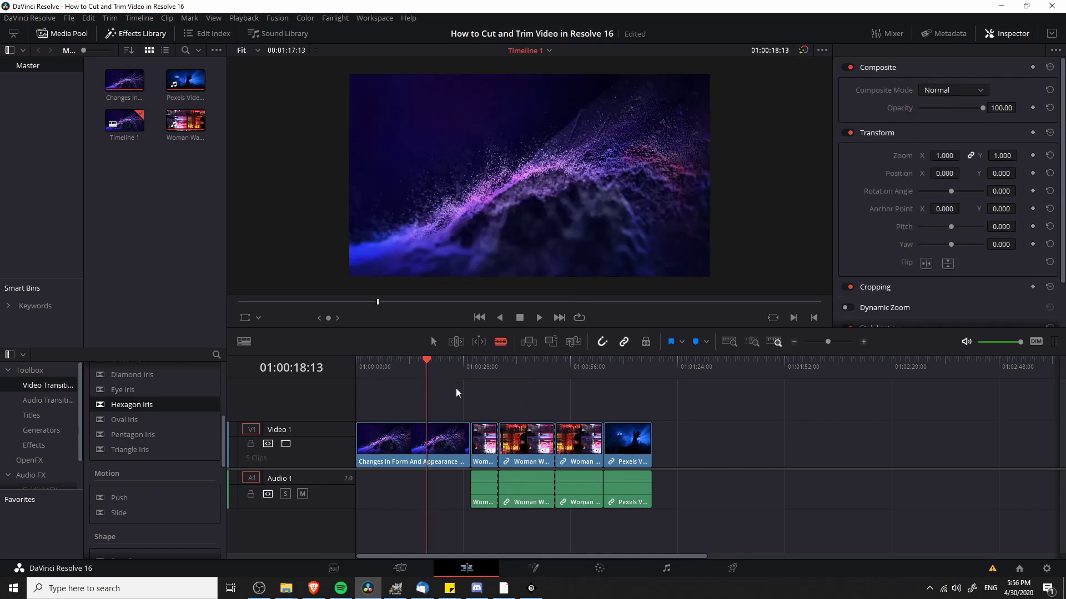
key("ctrl+b")
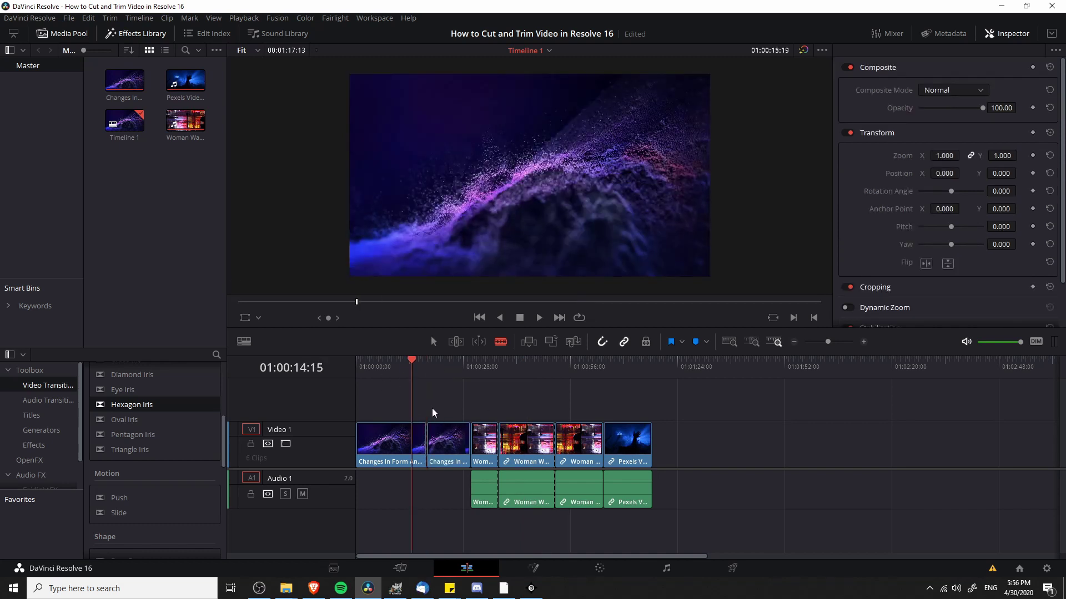
left_click_drag(442, 447, 443, 447)
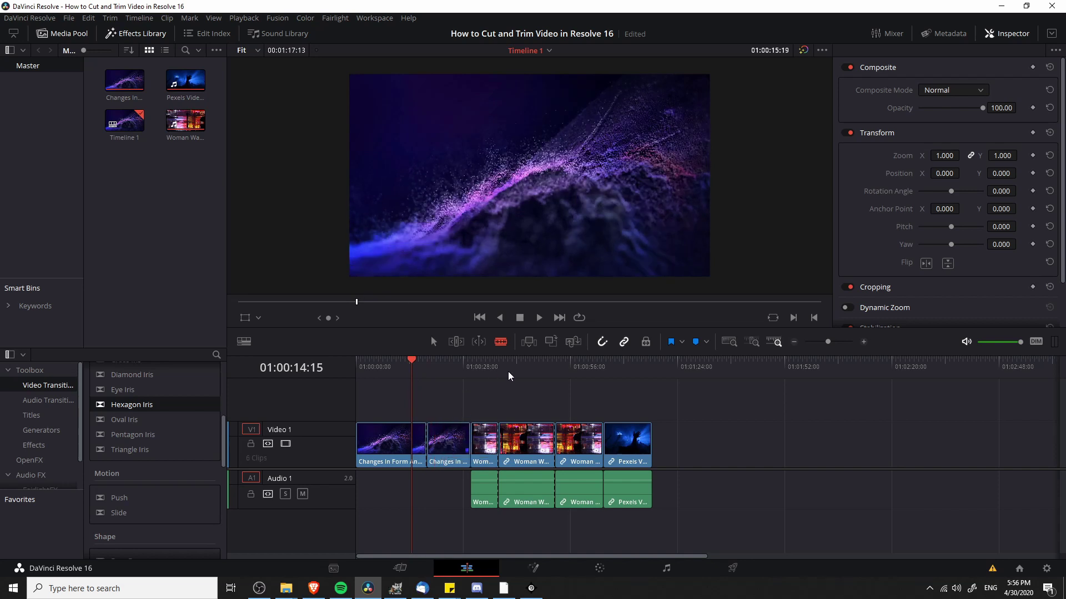
Step: Cut the Woman Waiting clip at 01:00:58:14 and select the short piece after the cut
left_click(527, 365)
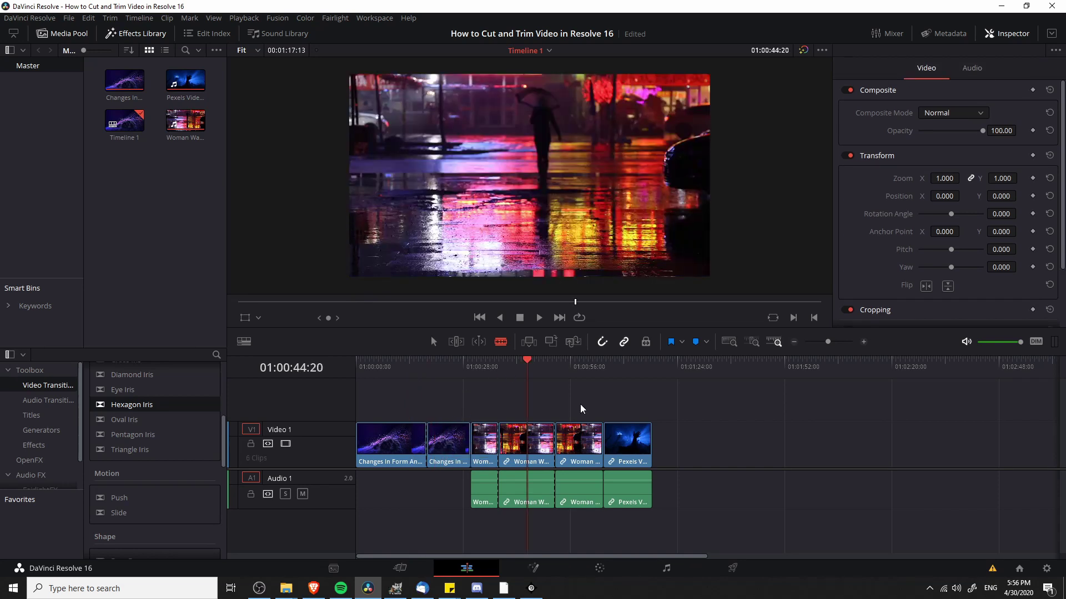
left_click(580, 404)
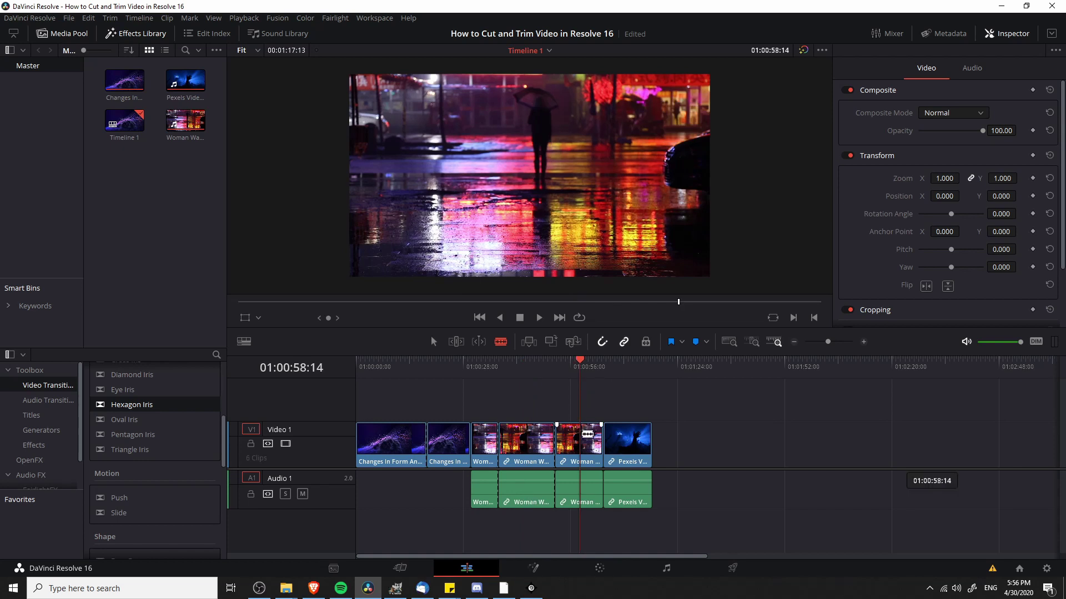
left_click(587, 434)
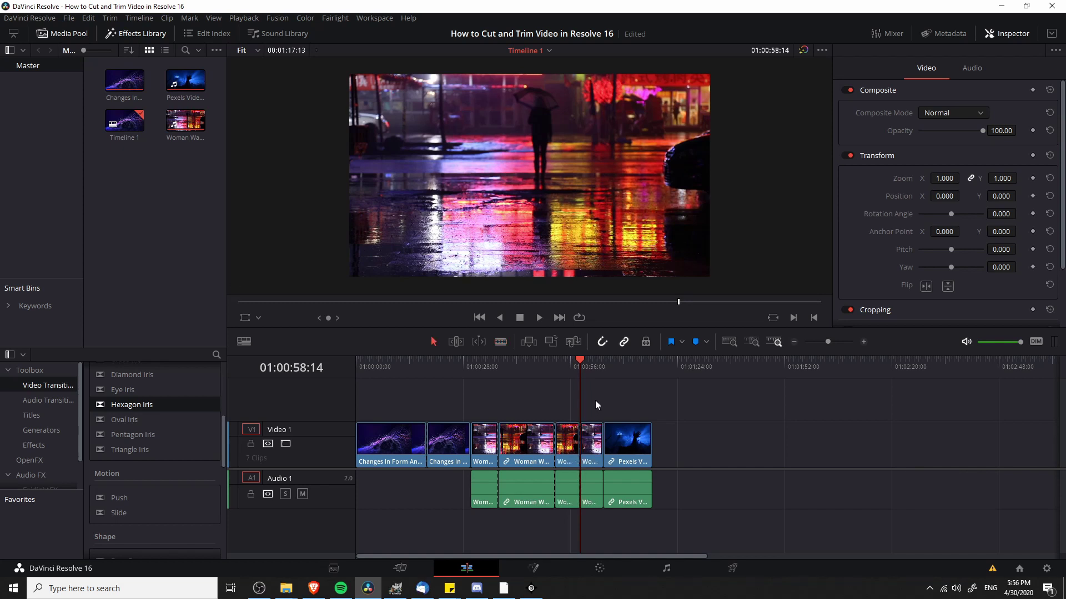
left_click(594, 449)
Step: Delete the selected short Woman Waiting piece so the Pexels clip closes up behind it
key("Delete")
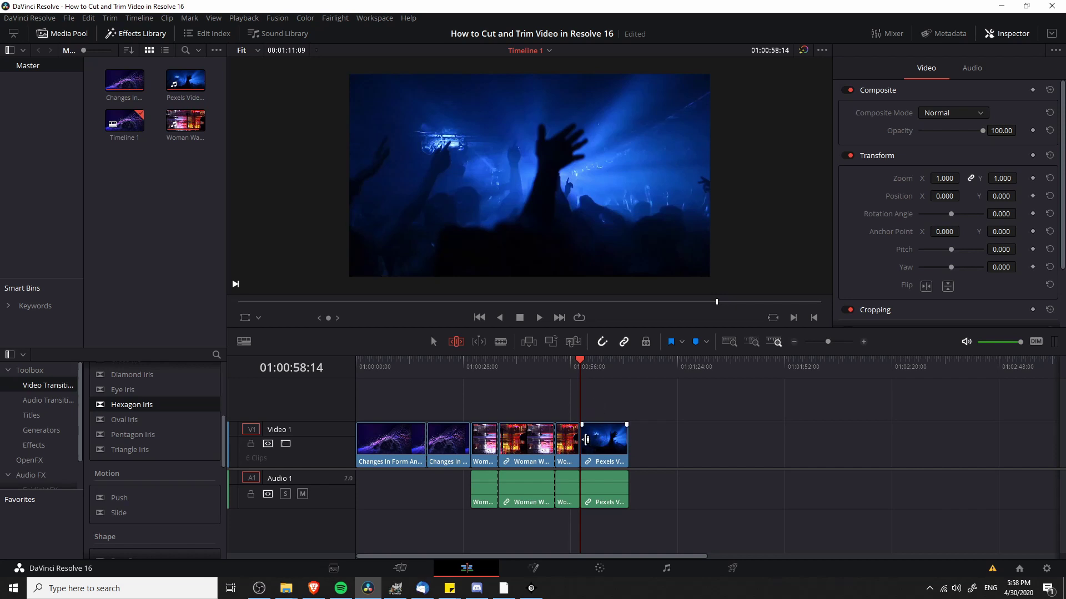
Step: Ripple-trim the Pexels clip's head edge, turn snapping off, then trim the head edge again
left_click(587, 440)
left_click_drag(592, 443, 595, 443)
left_click(602, 342)
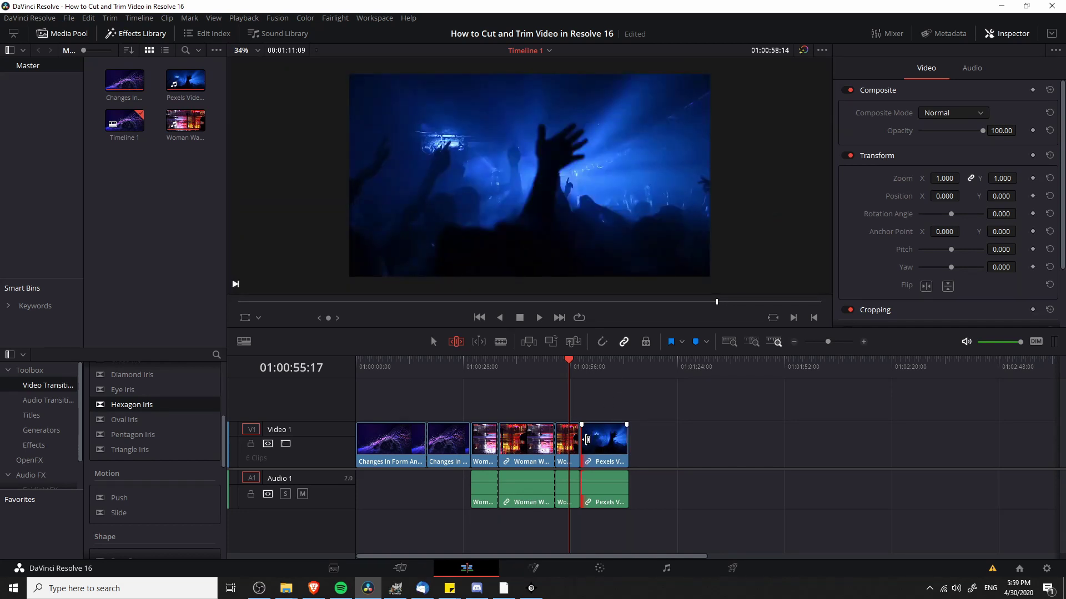
left_click_drag(586, 440, 586, 440)
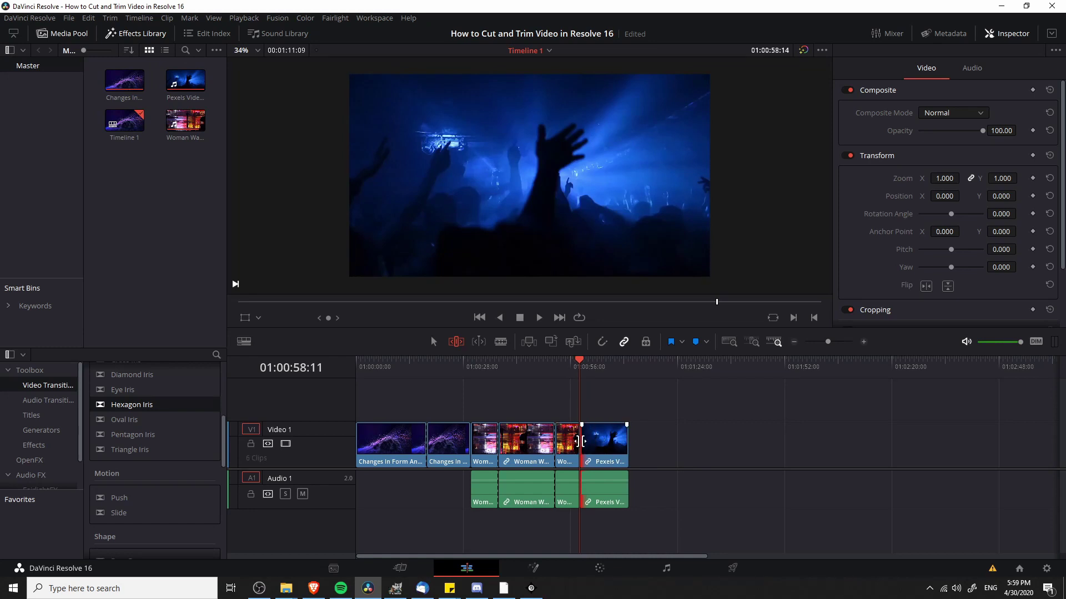
Step: Drag the short Woman Waiting piece's end edit point right to extend it, pushing Pexels later
left_click(563, 440)
left_click(563, 440)
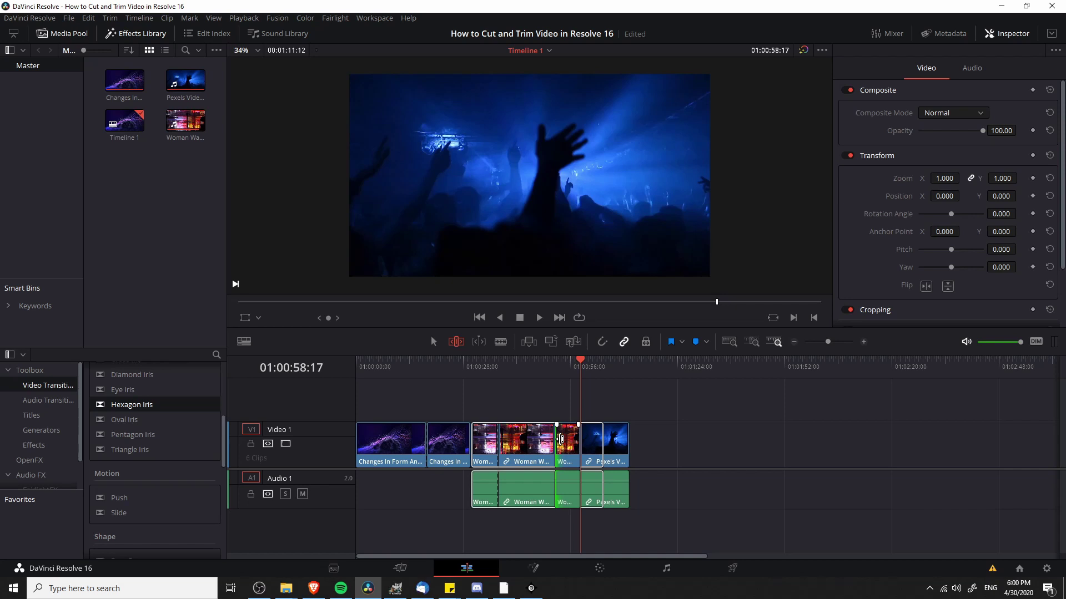
left_click_drag(562, 439, 621, 440)
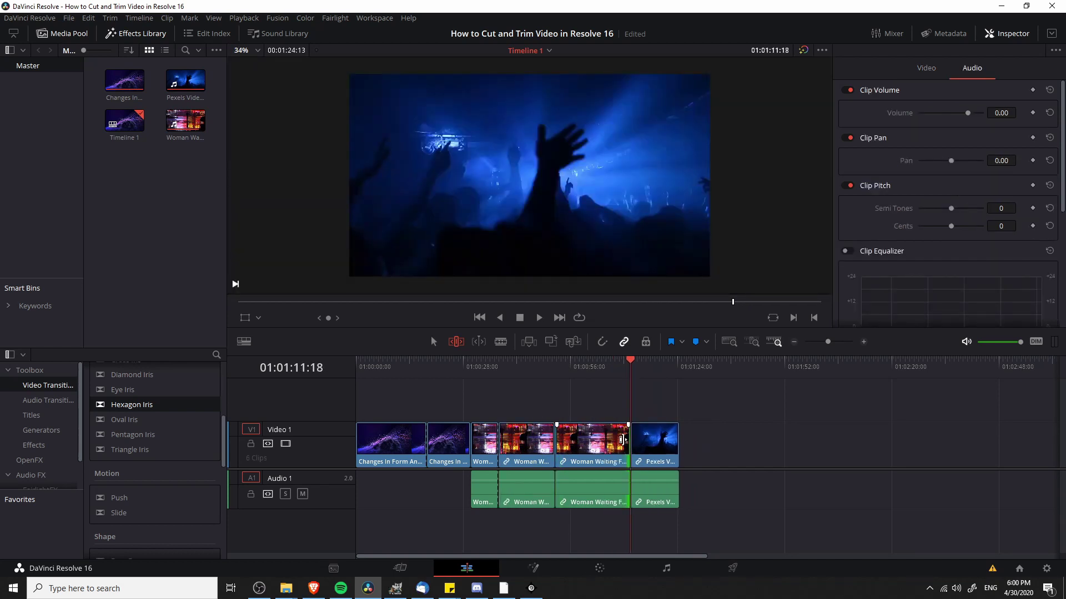
Step: Extend the Woman Waiting tail, then roll the cut between the two Woman pieces right, then back left
mouse_move(622, 440)
left_mouse_down()
mouse_move(644, 440)
mouse_move(603, 442)
mouse_move(623, 441)
left_mouse_up()
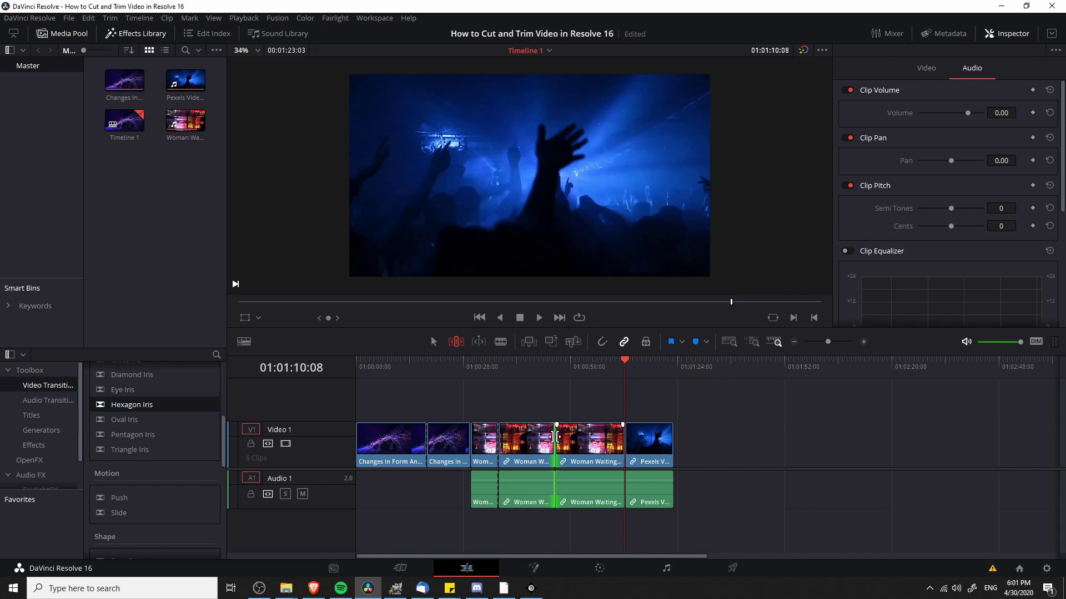
left_click_drag(557, 437, 563, 437)
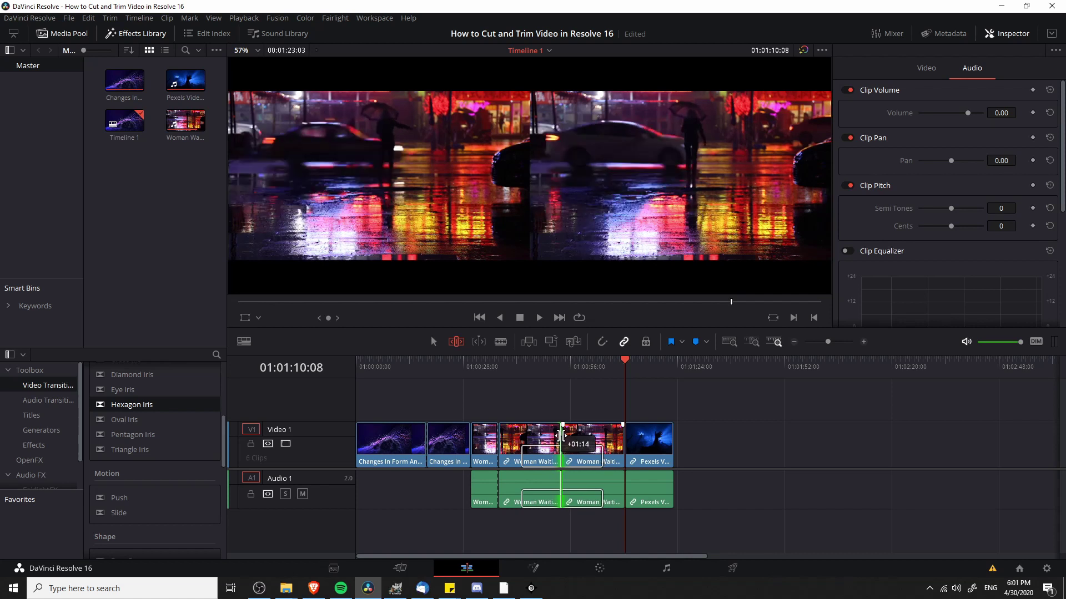
left_click_drag(562, 437, 565, 440)
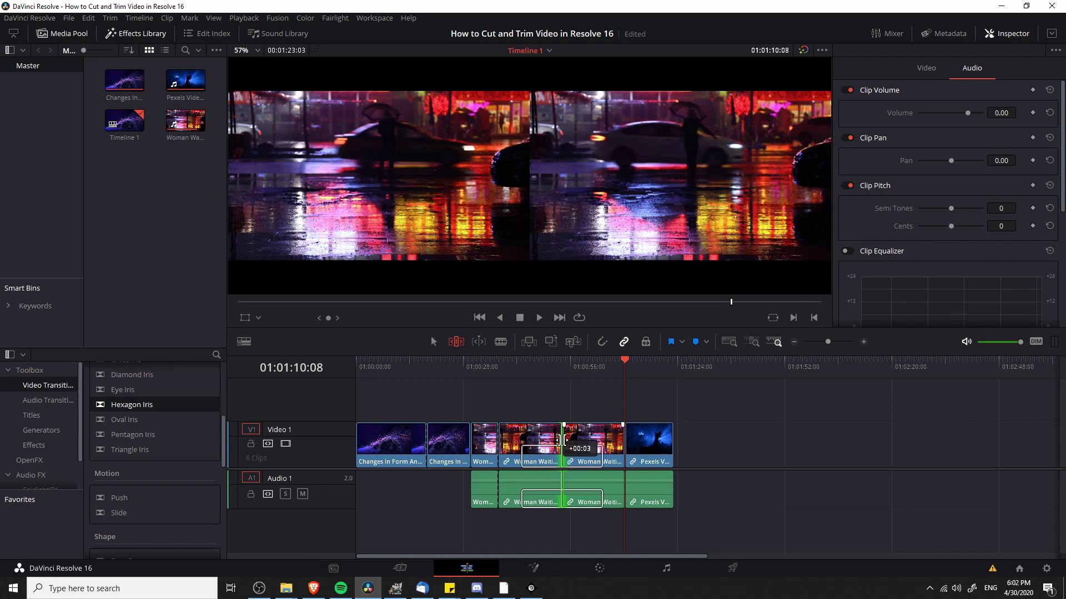
mouse_move(565, 440)
left_mouse_down()
mouse_move(536, 439)
mouse_move(549, 439)
left_mouse_up()
Step: Slip the second Changes In Form clip's footage back and forth, settling at a -01:20 offset
left_click(447, 365)
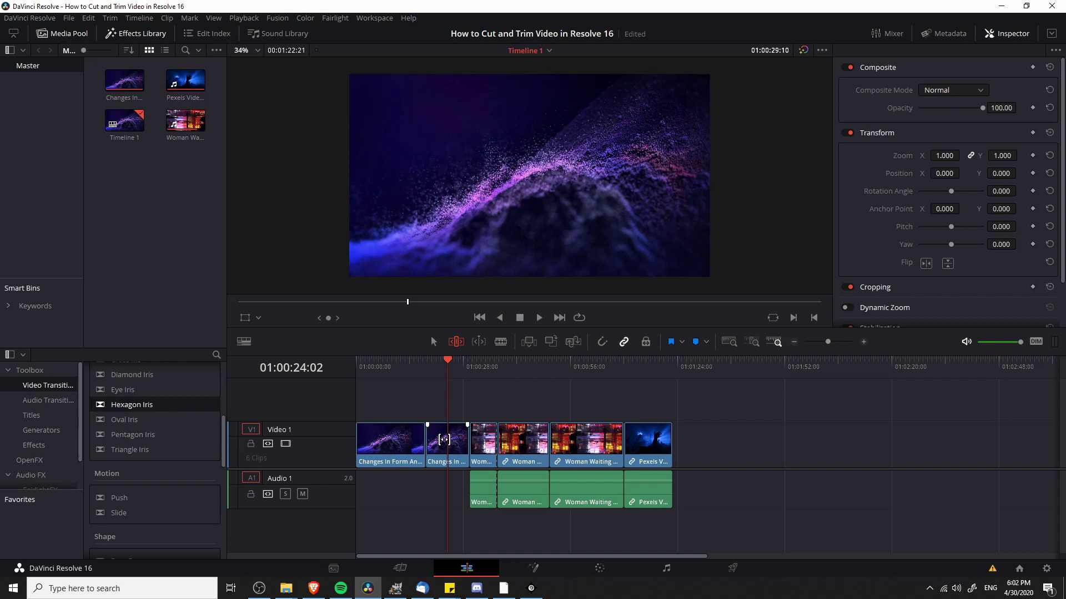
left_click(444, 440)
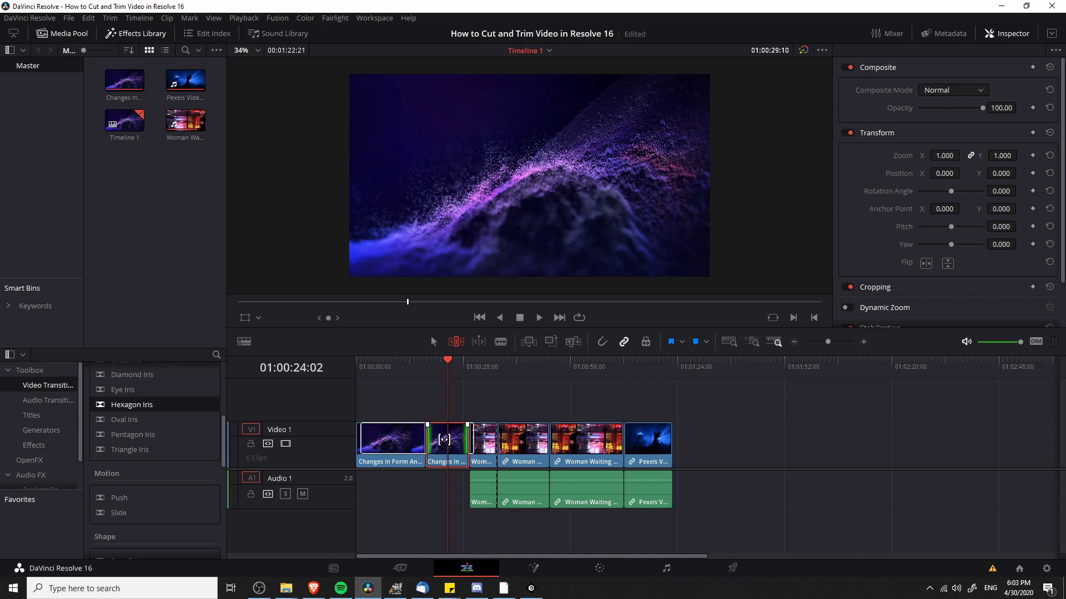
left_click_drag(444, 439, 482, 440)
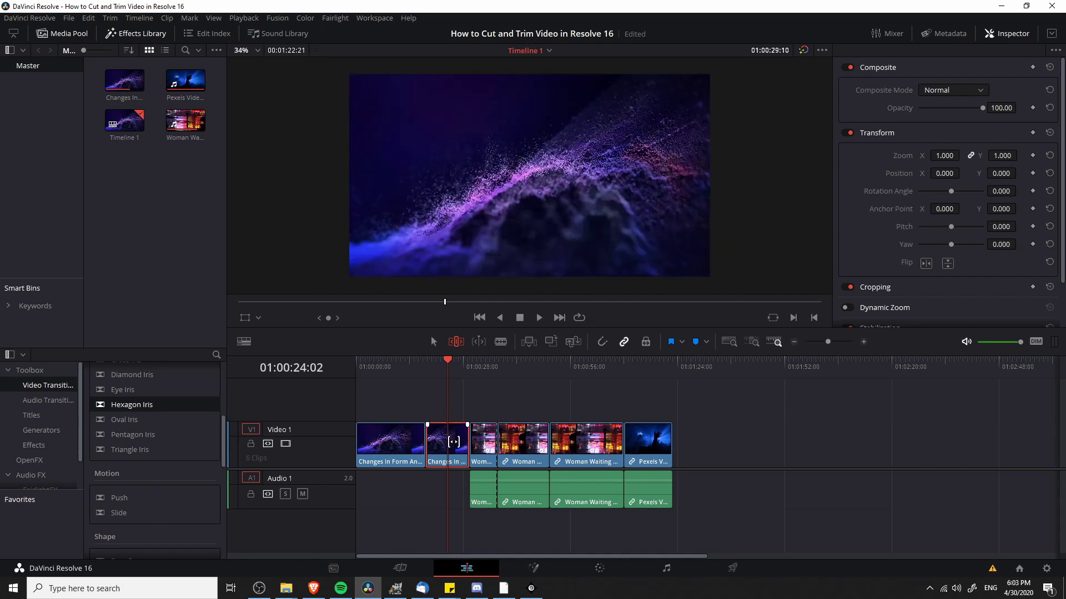
mouse_move(453, 441)
left_mouse_down()
mouse_move(435, 441)
mouse_move(445, 438)
left_mouse_up()
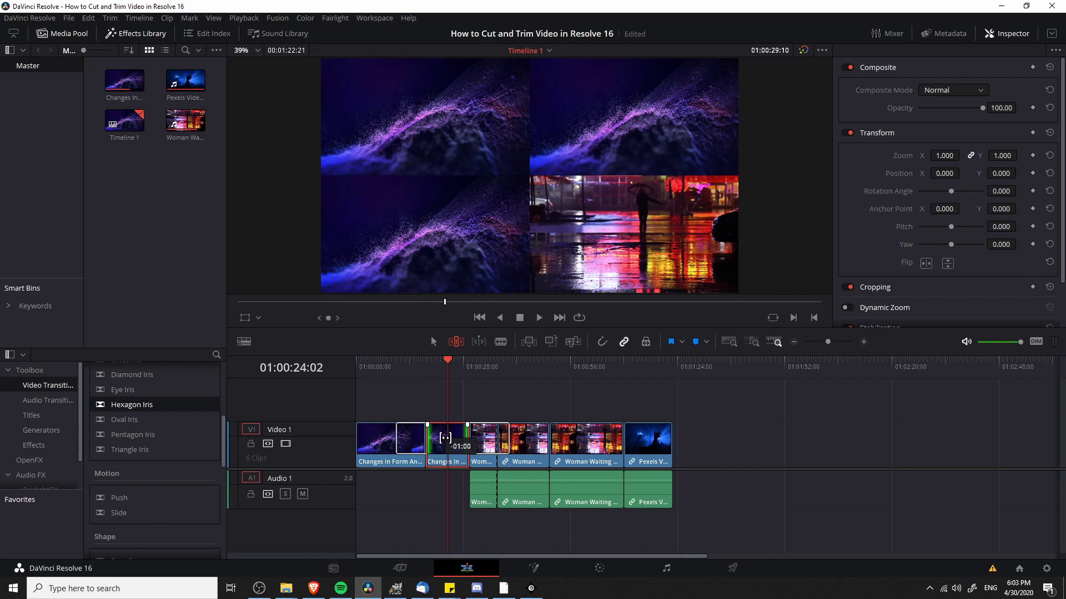
left_click_drag(445, 438, 443, 439)
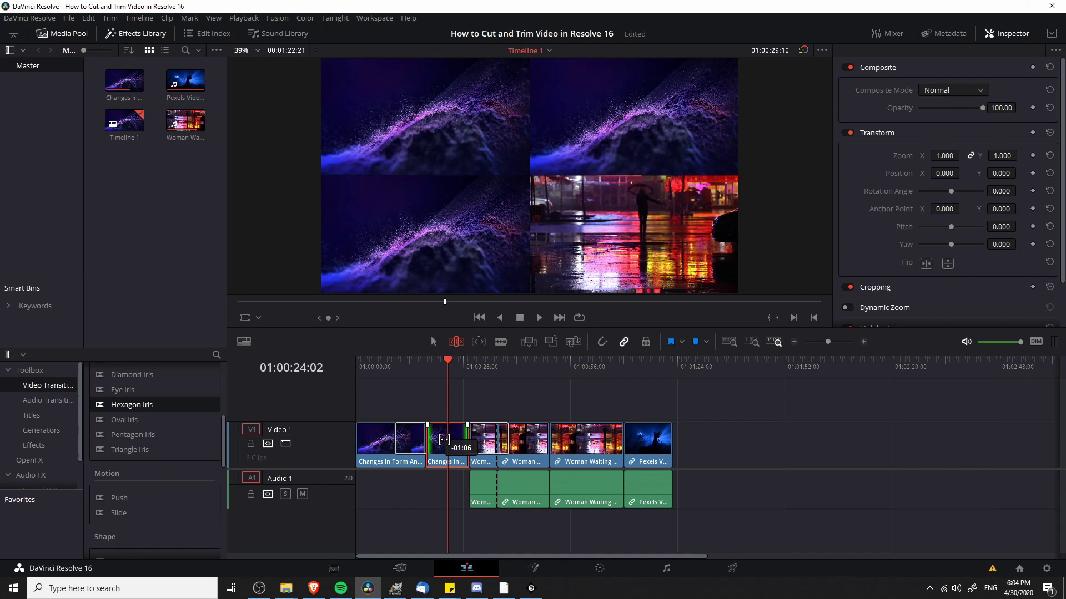
left_click_drag(444, 440, 441, 443)
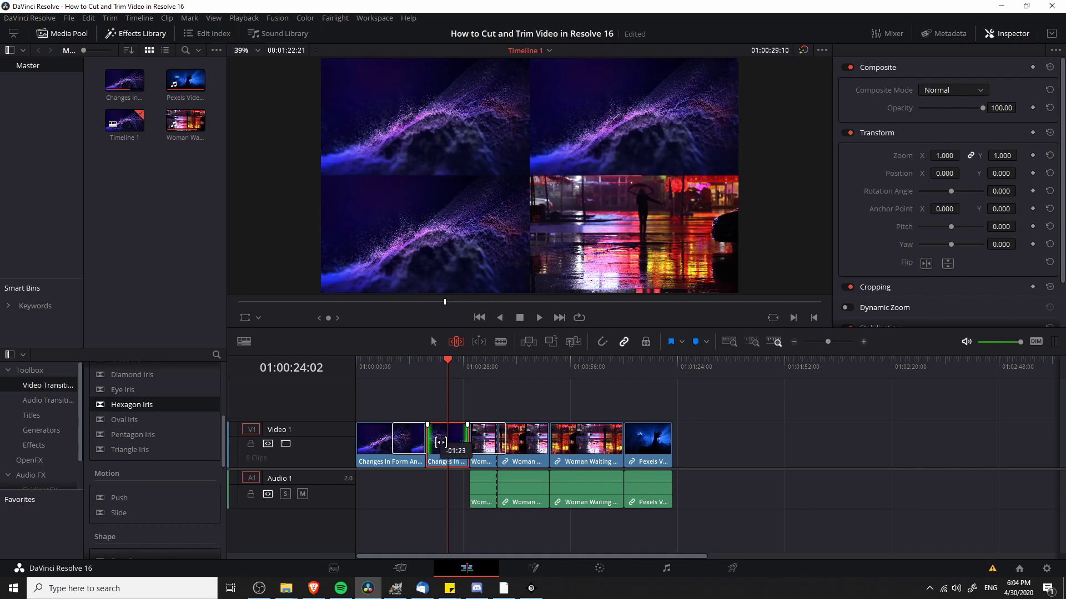
left_click_drag(441, 443, 441, 442)
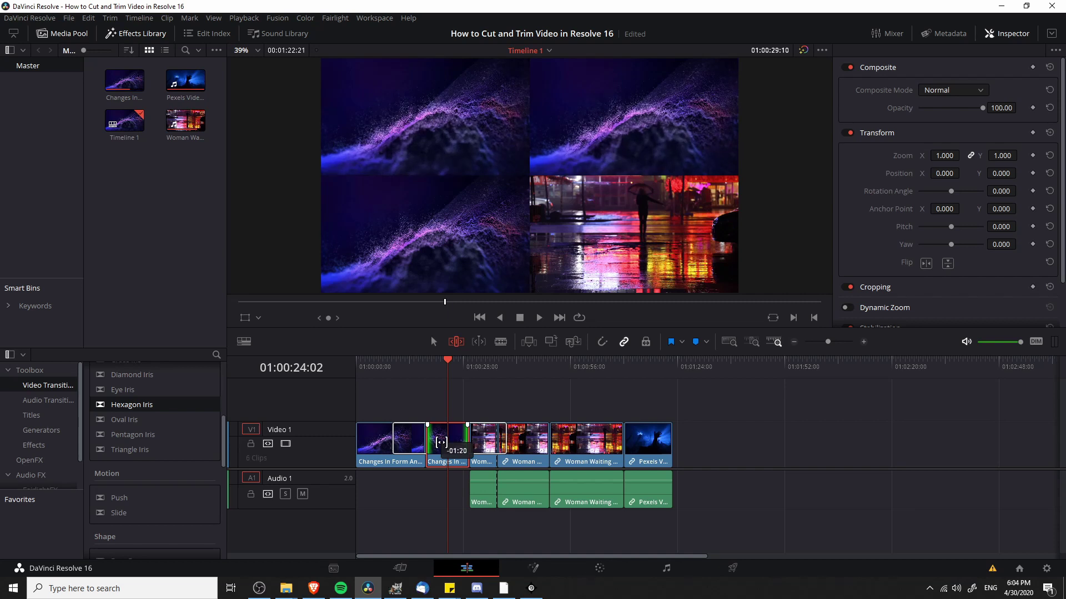
left_click_drag(441, 443, 441, 442)
left_click(587, 362)
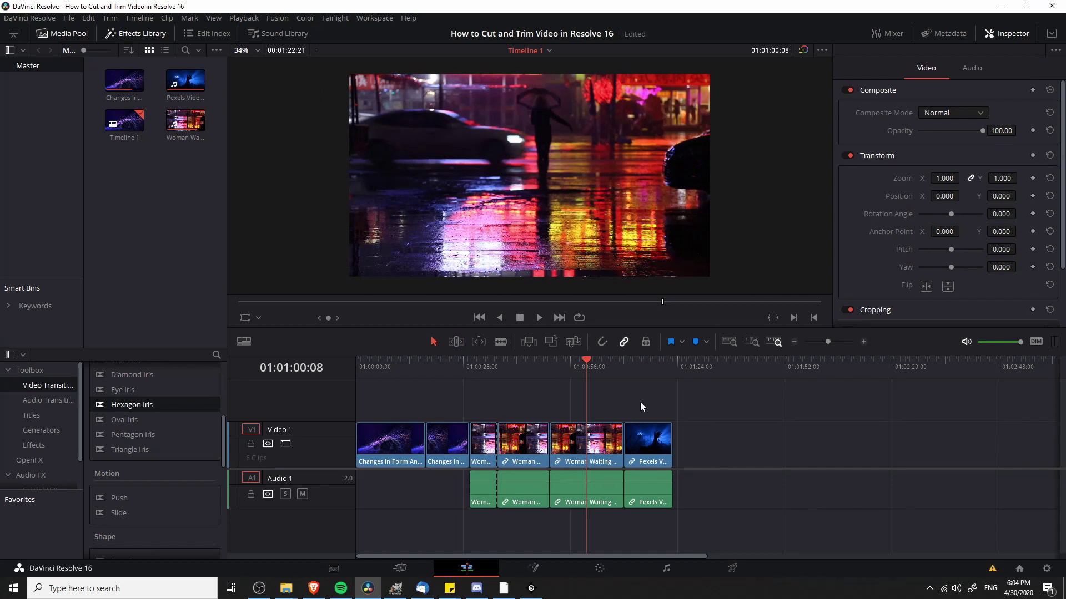